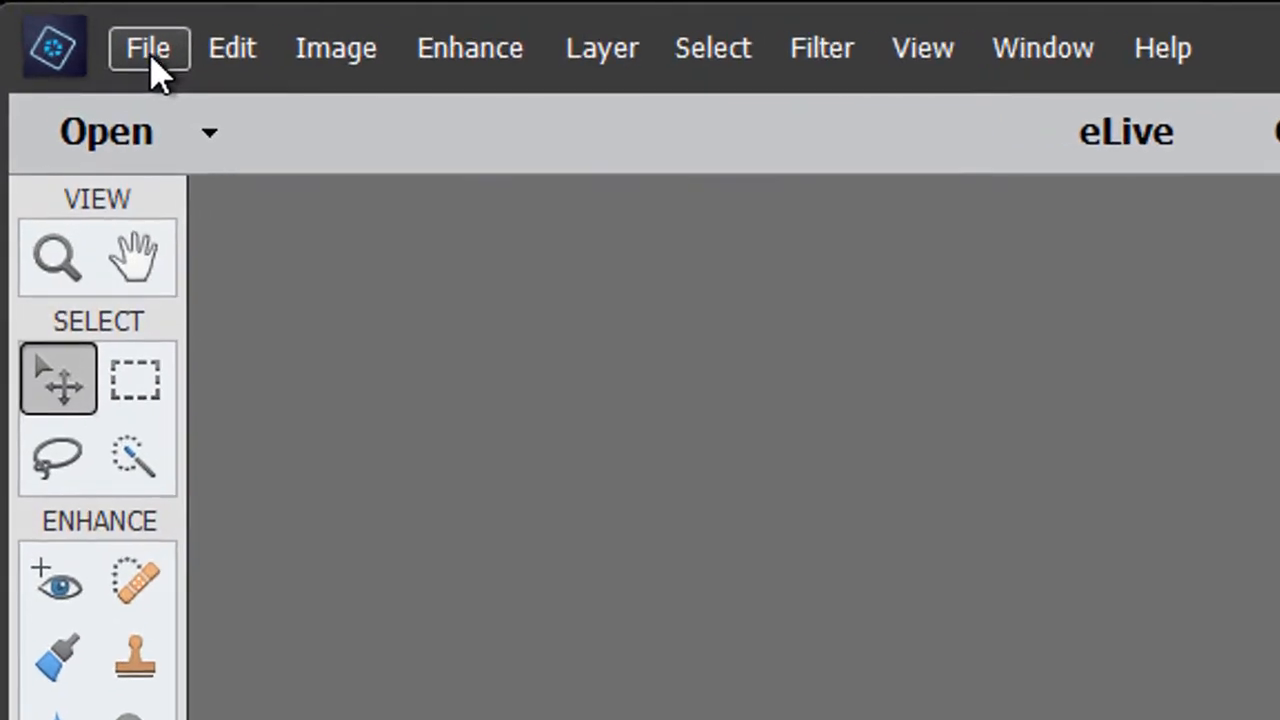
Create a new 1280 × 720 pixel RGB document at 72 pixels/inch with transparent background contents.
click(150, 50)
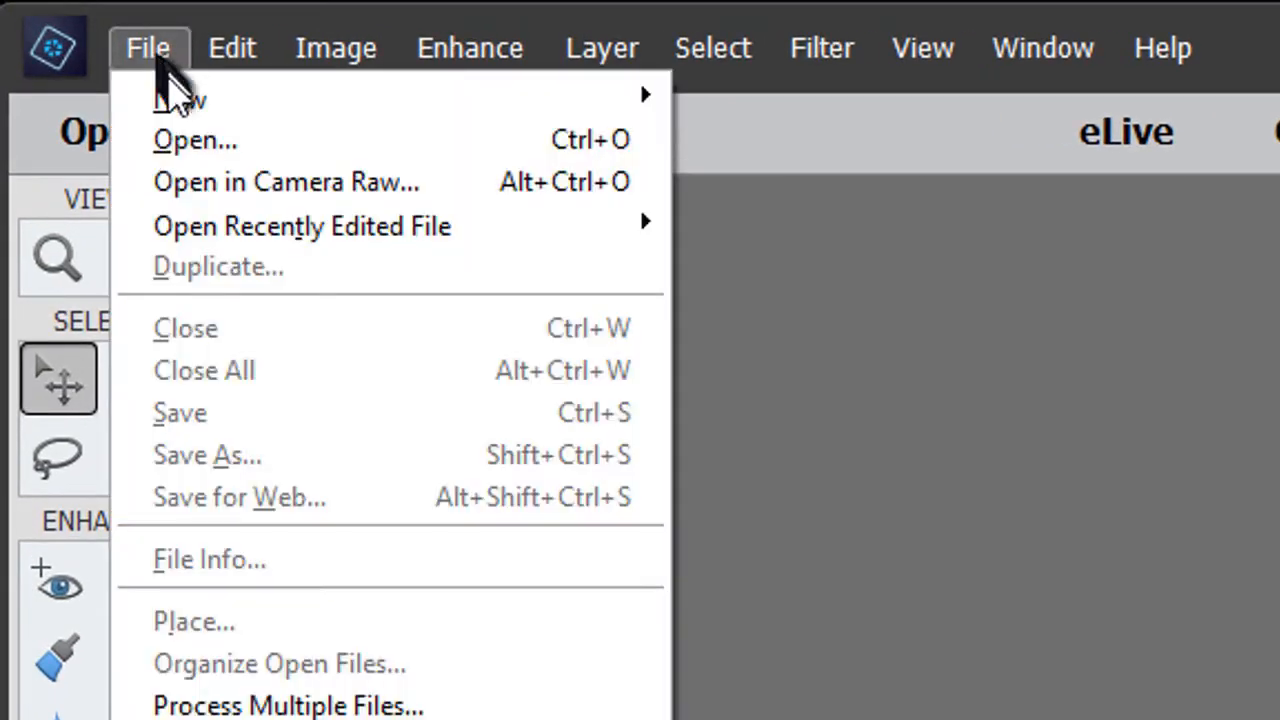
mouse_move(178, 104)
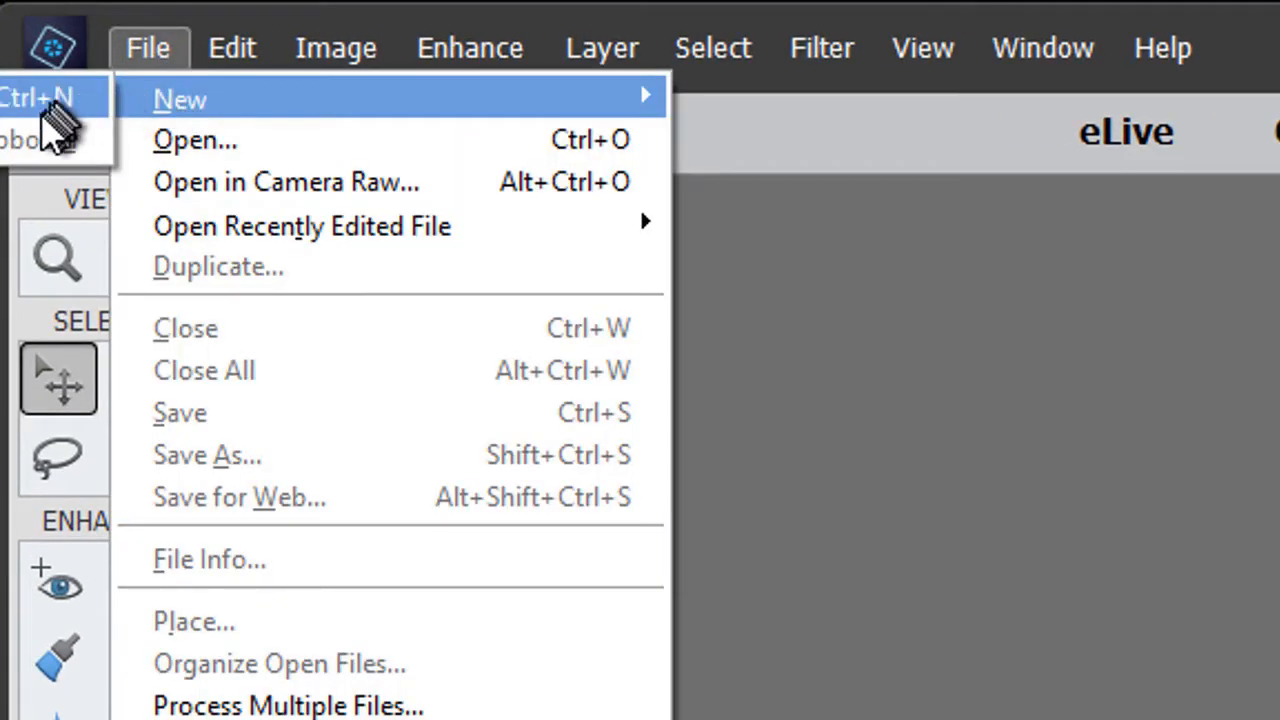
click(54, 107)
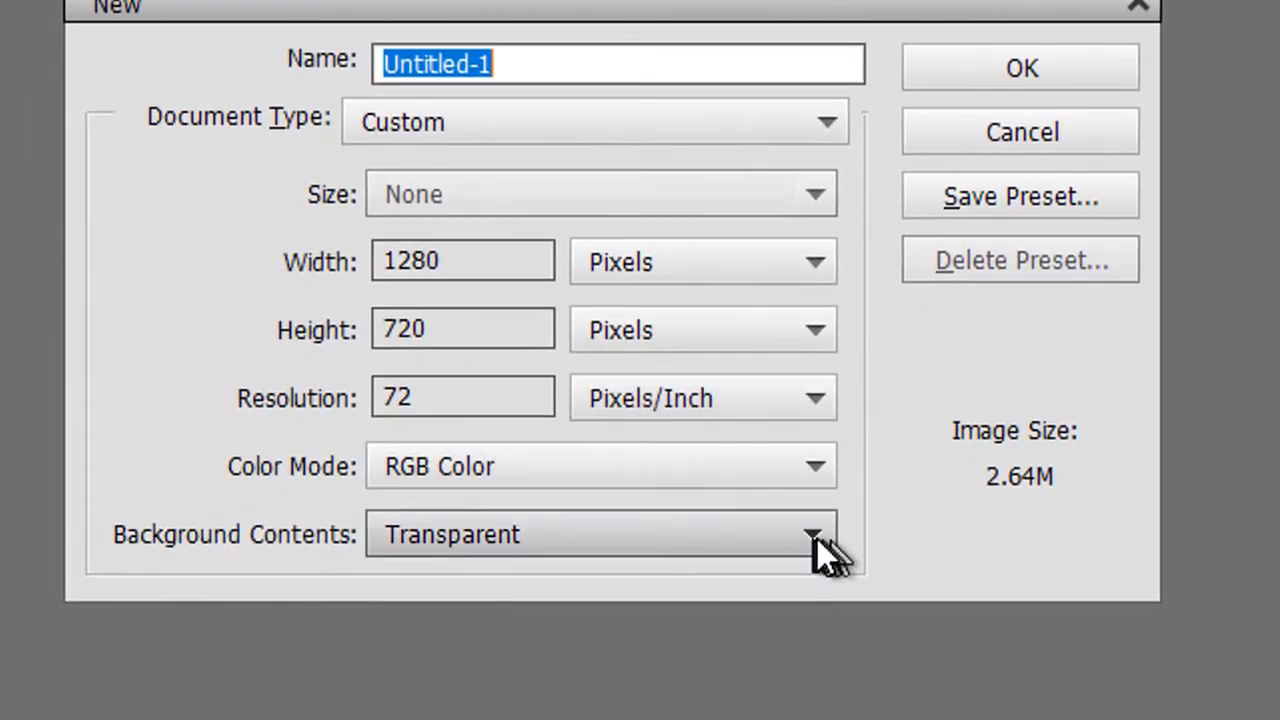
click(818, 537)
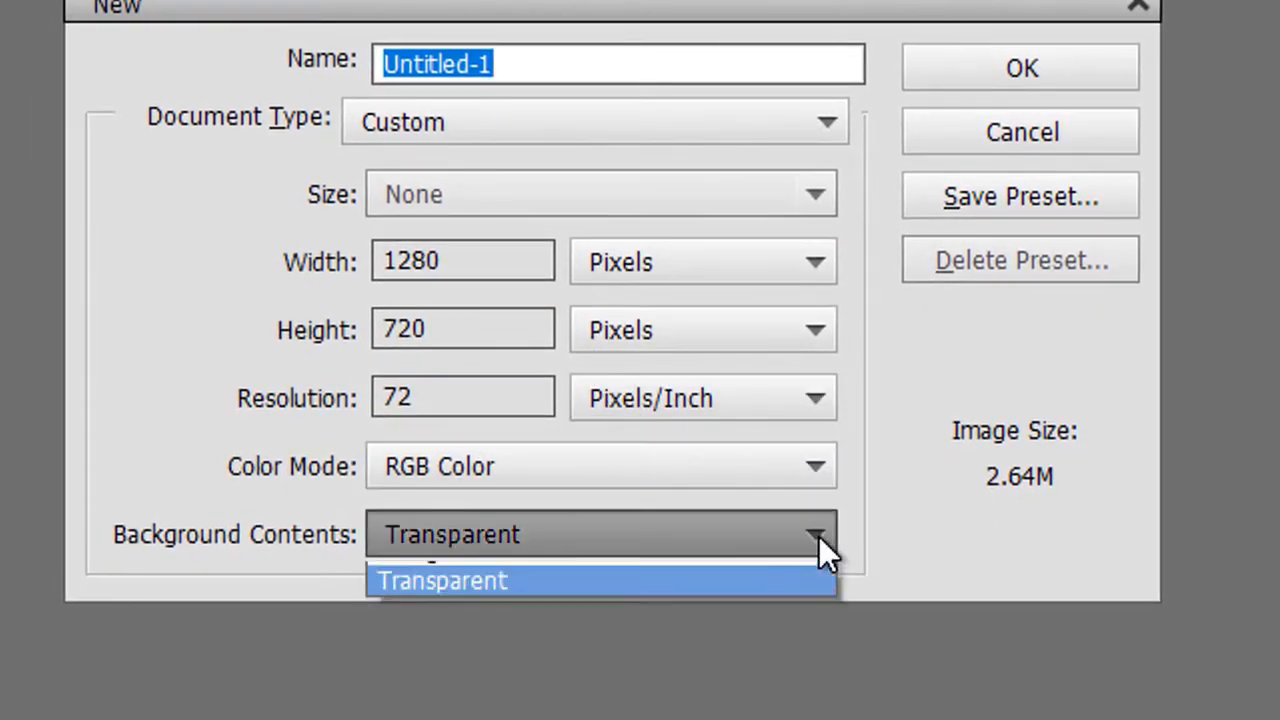
click(741, 531)
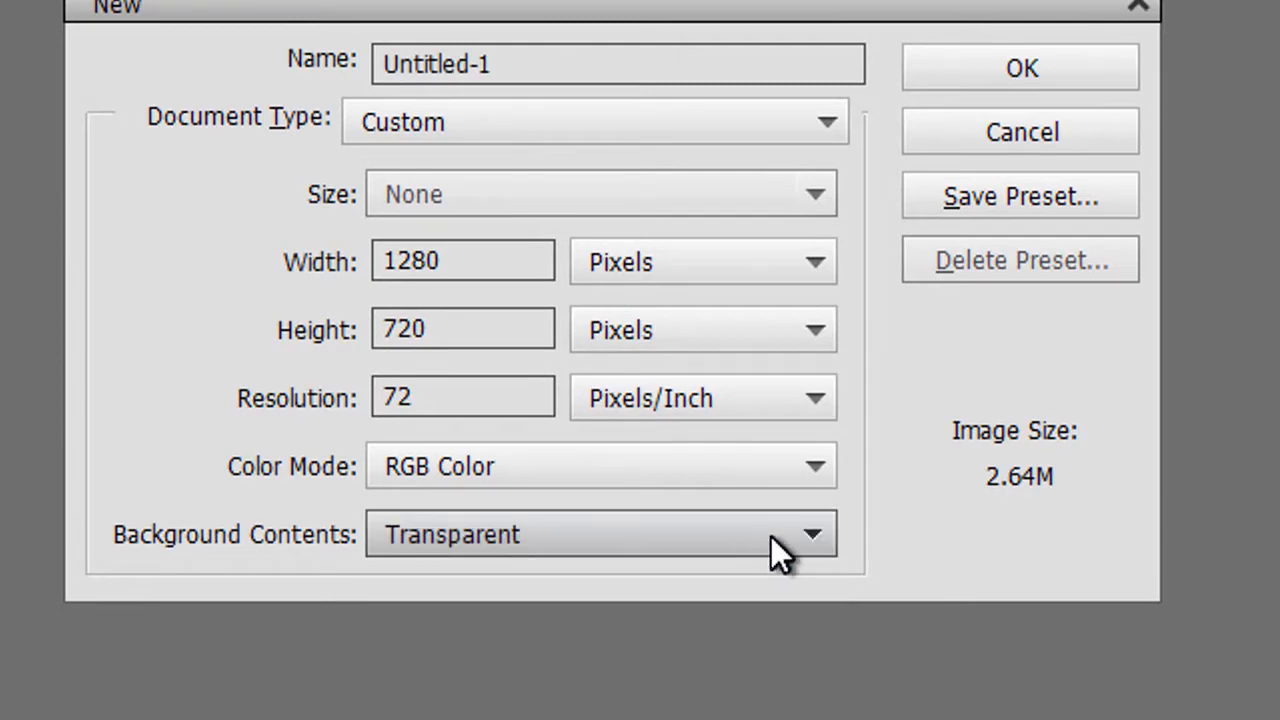
click(1027, 70)
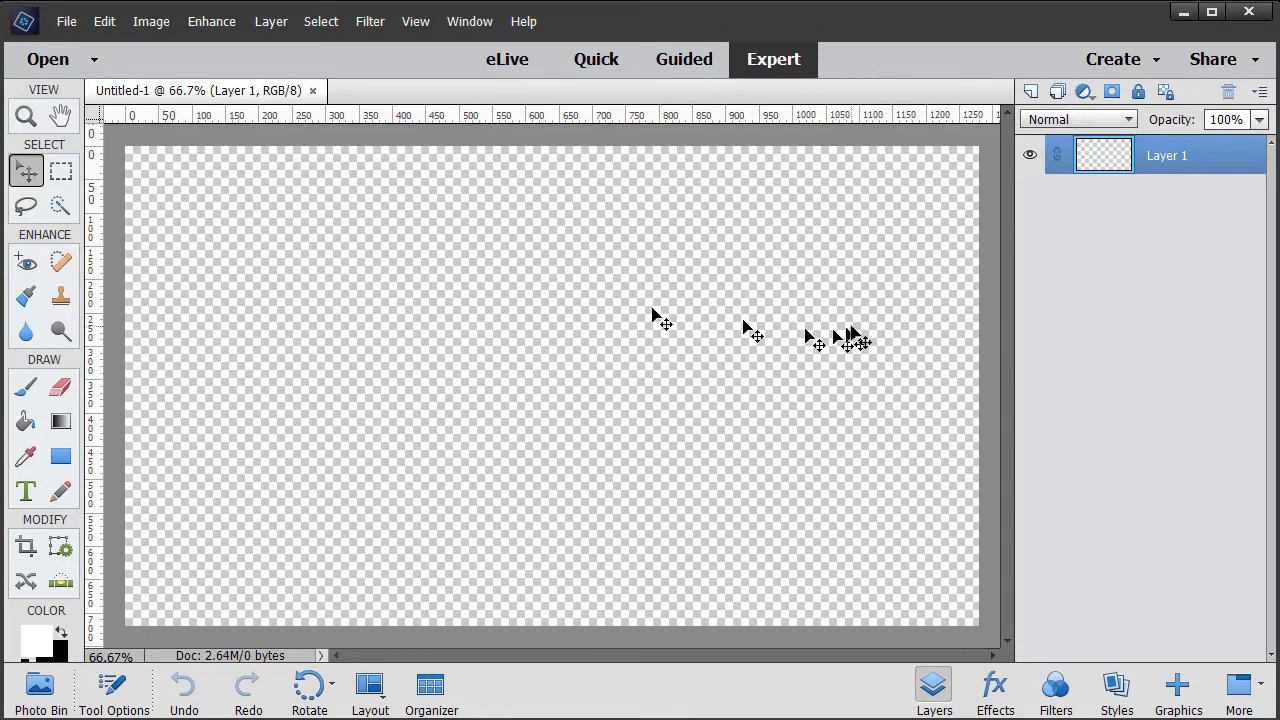
Draw an unconstrained white rectangle about 980 × 700 pixels, starting near the canvas's upper-left corner.
click(62, 458)
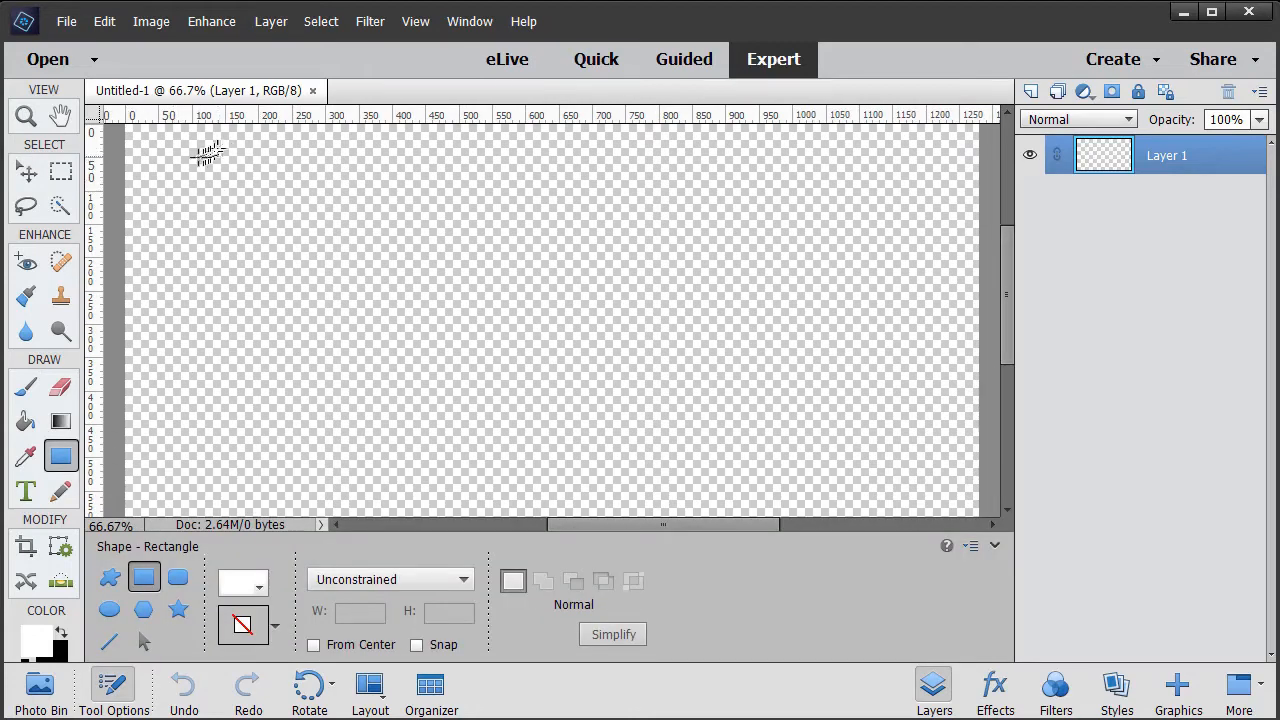
drag(136, 131, 792, 512)
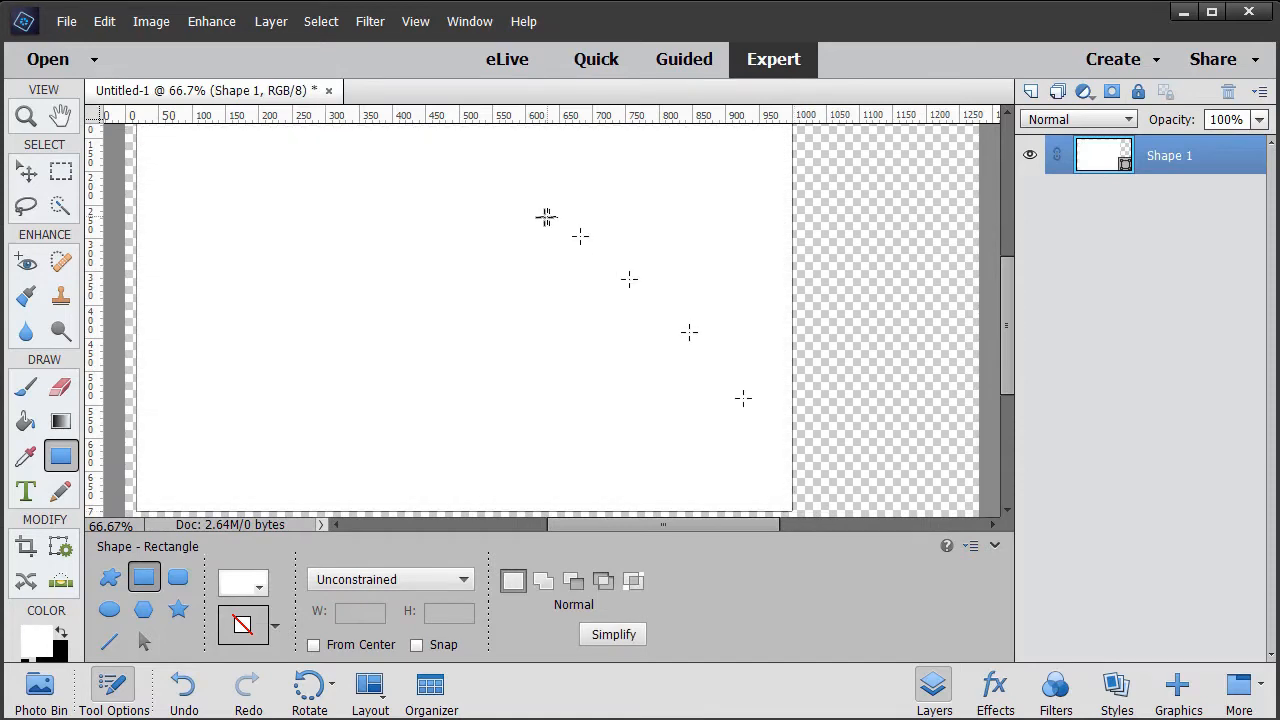
click(415, 21)
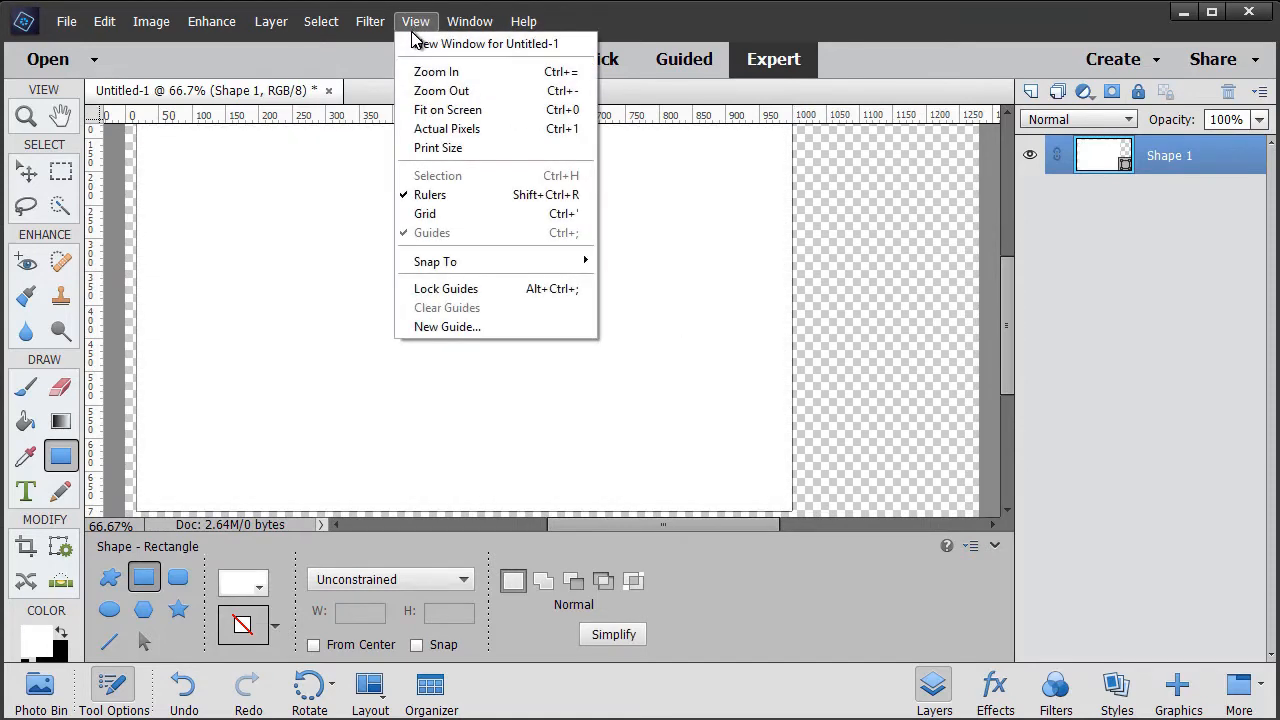
click(455, 110)
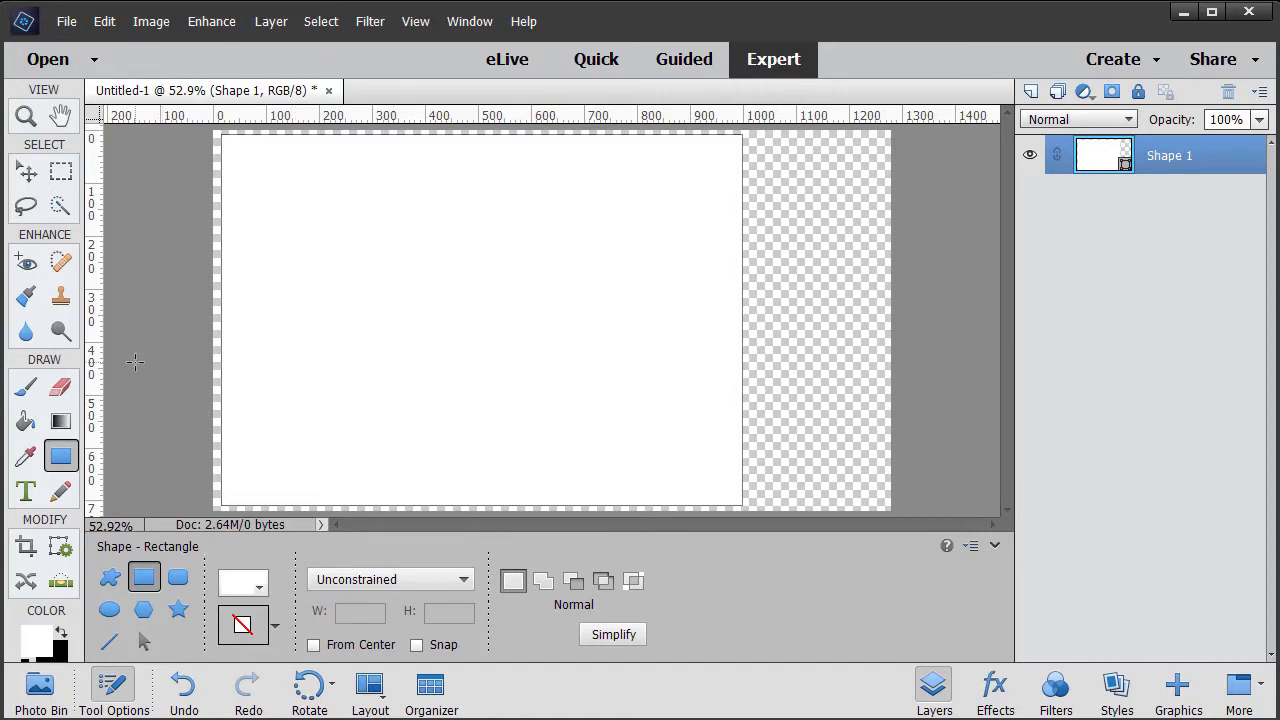
Set the foreground color to dark red 8c1414 and fill the rectangle with it using the Paint Bucket.
click(25, 421)
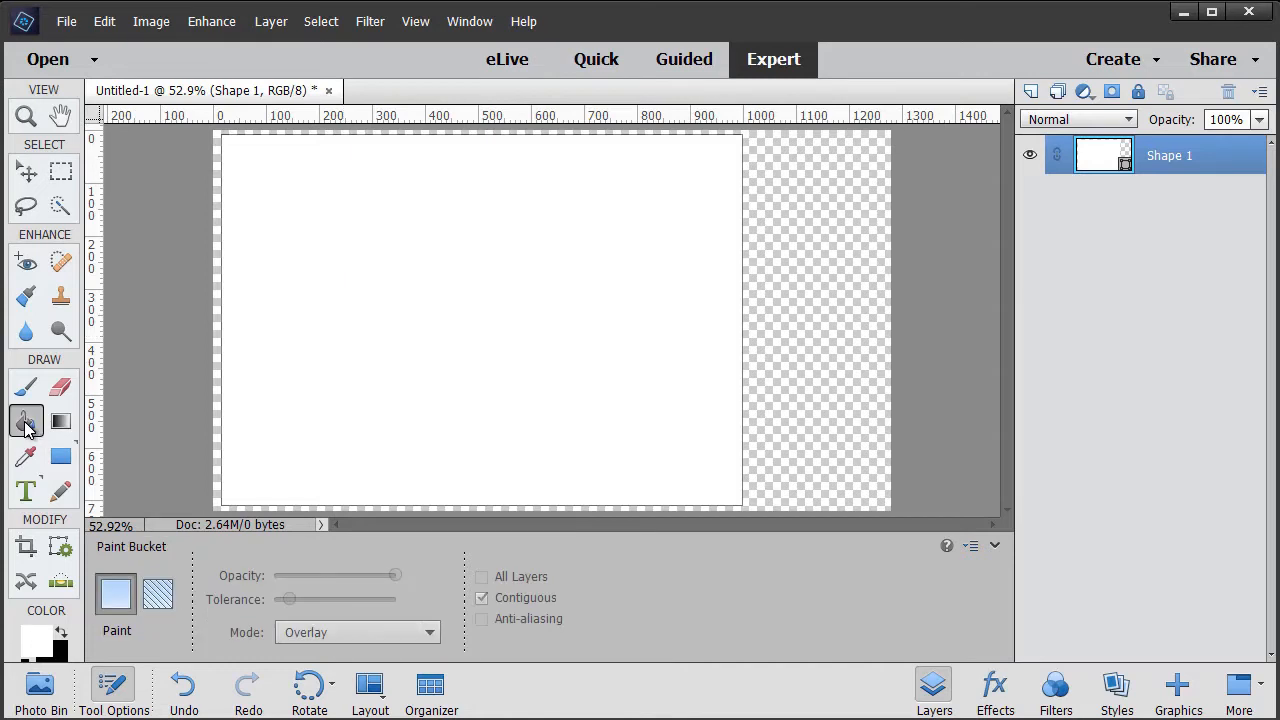
click(36, 645)
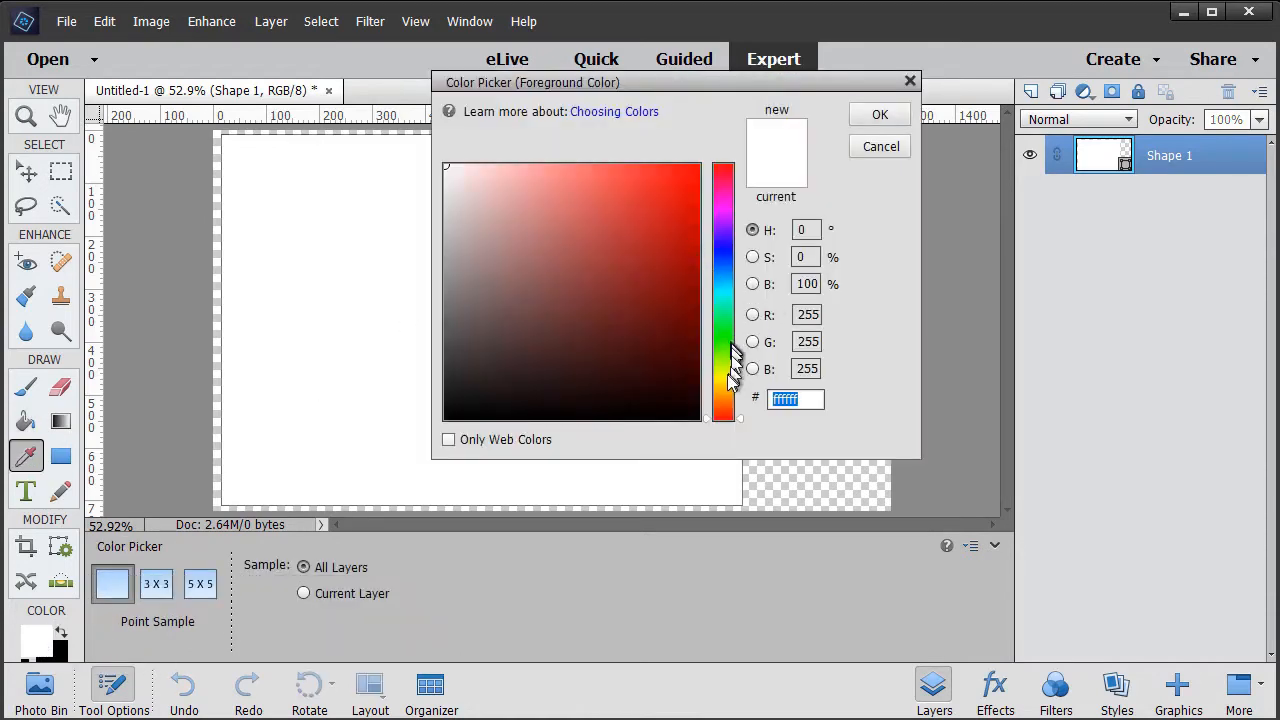
click(662, 280)
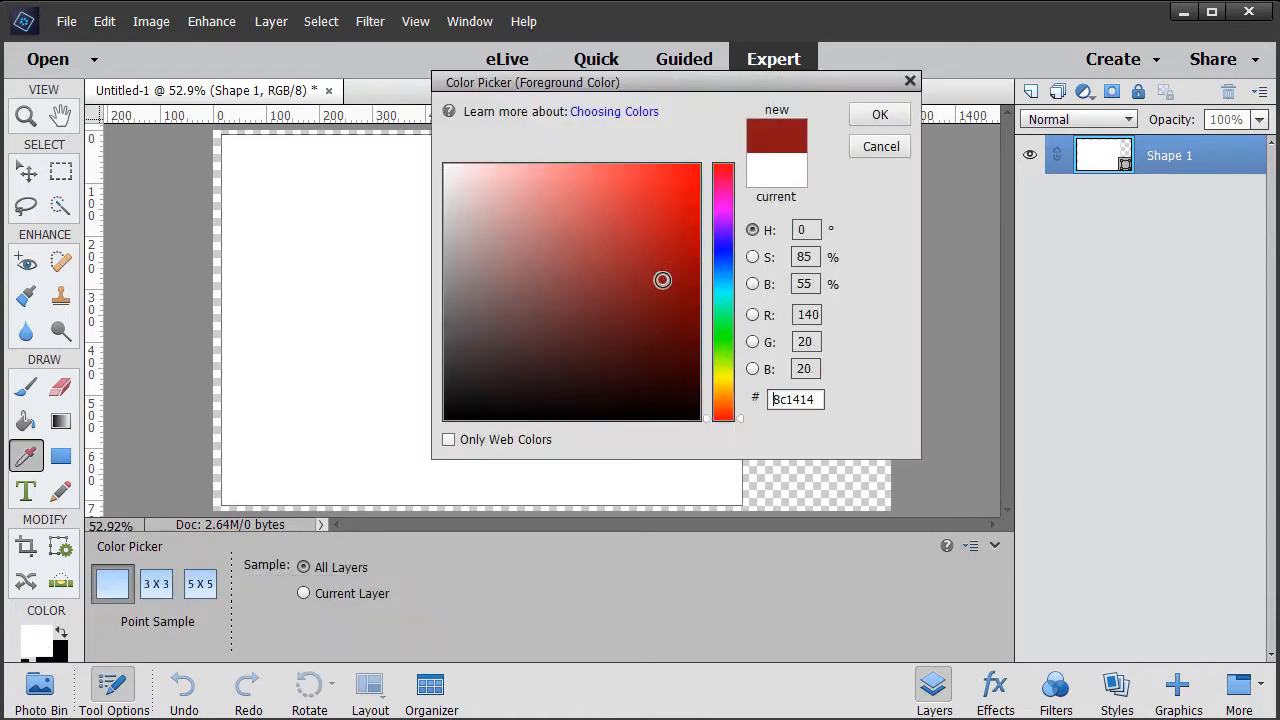
click(880, 115)
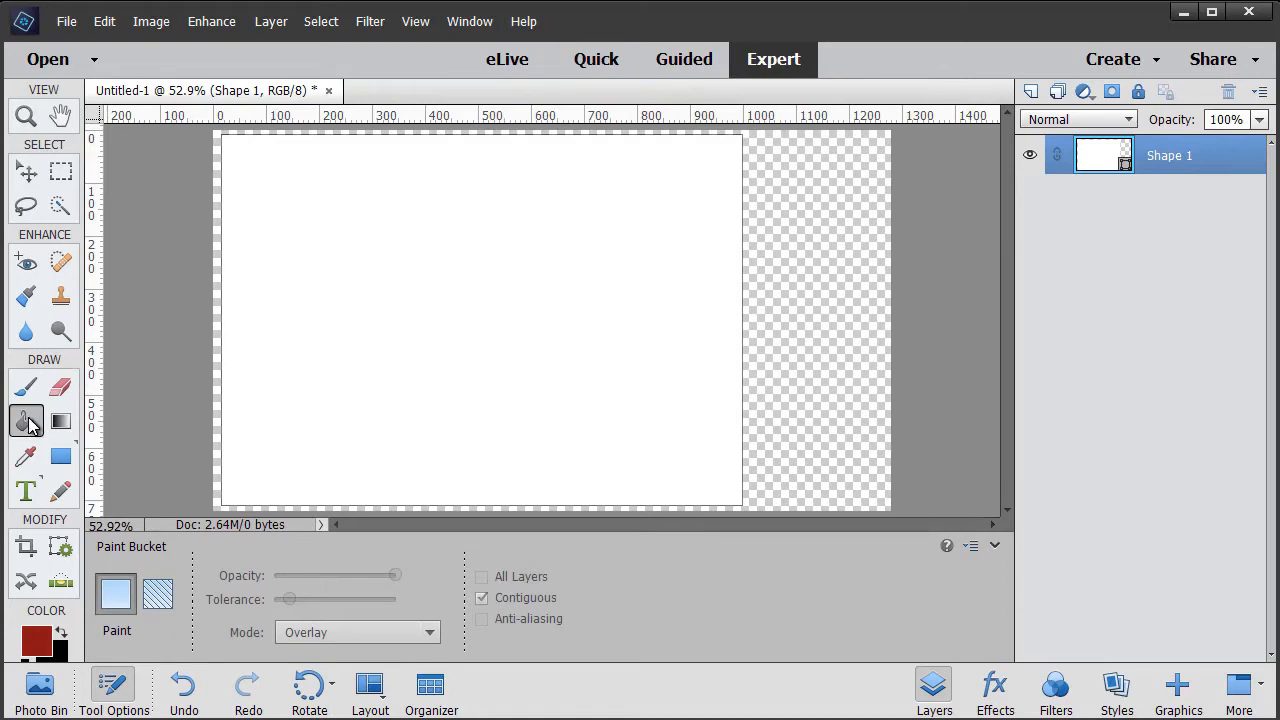
click(414, 320)
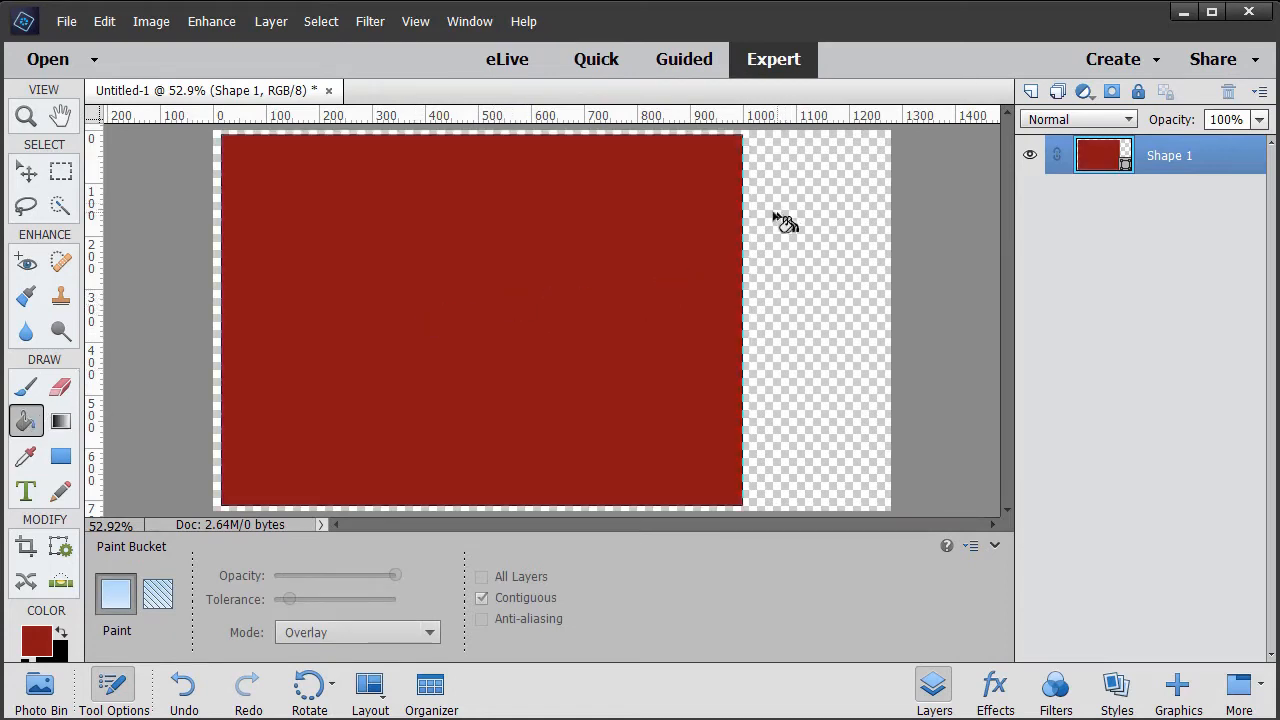
Rotate the red rectangle about 21.5° clockwise and move it so its right corner meets the canvas's upper-right corner.
click(415, 22)
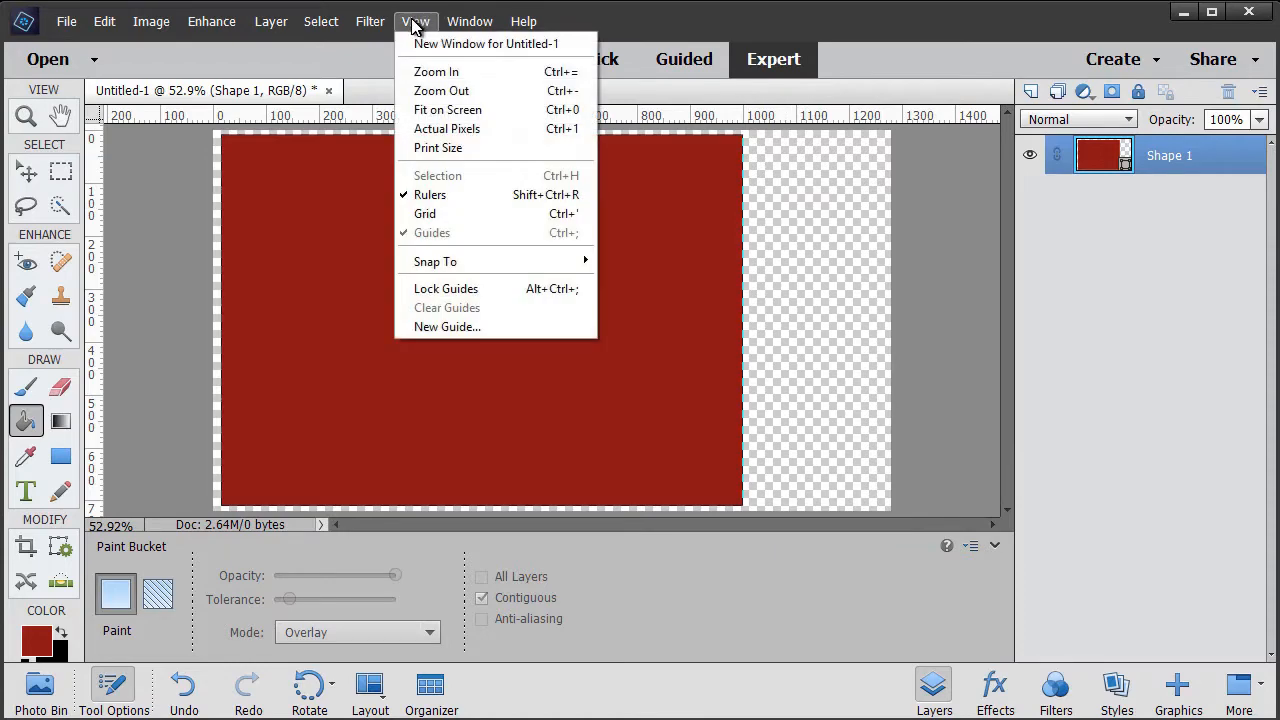
click(440, 92)
click(416, 22)
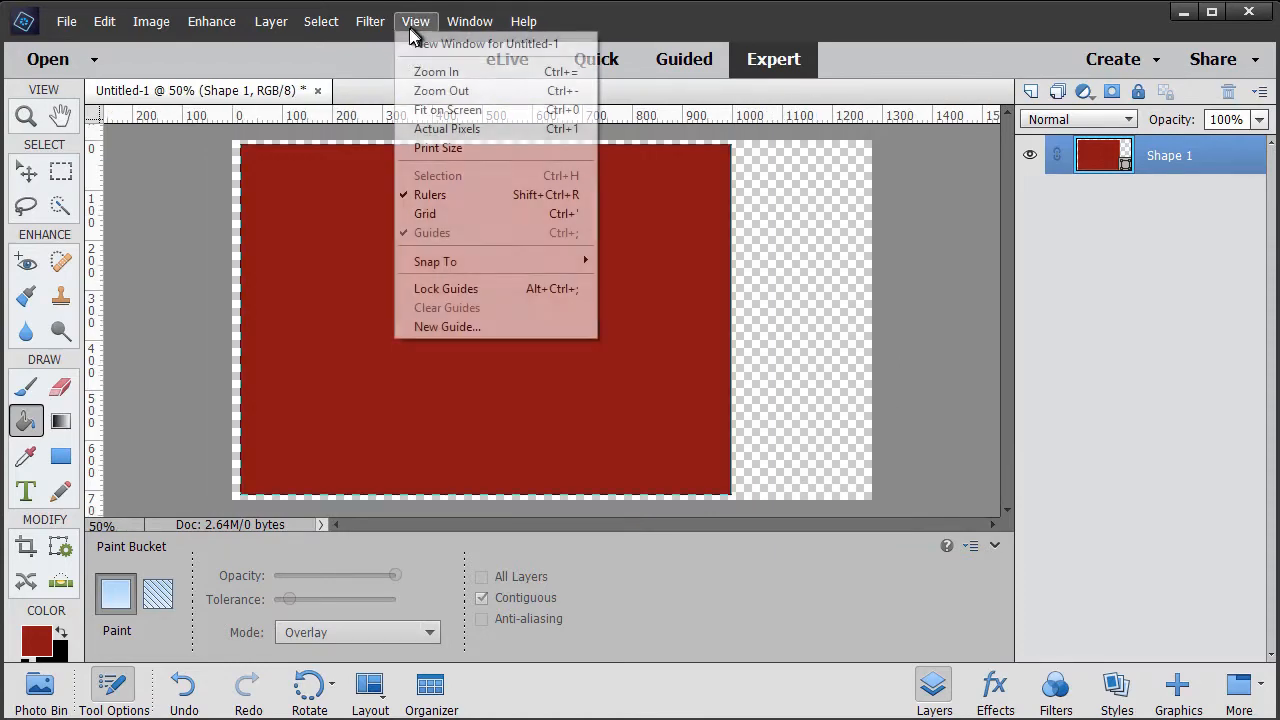
click(440, 91)
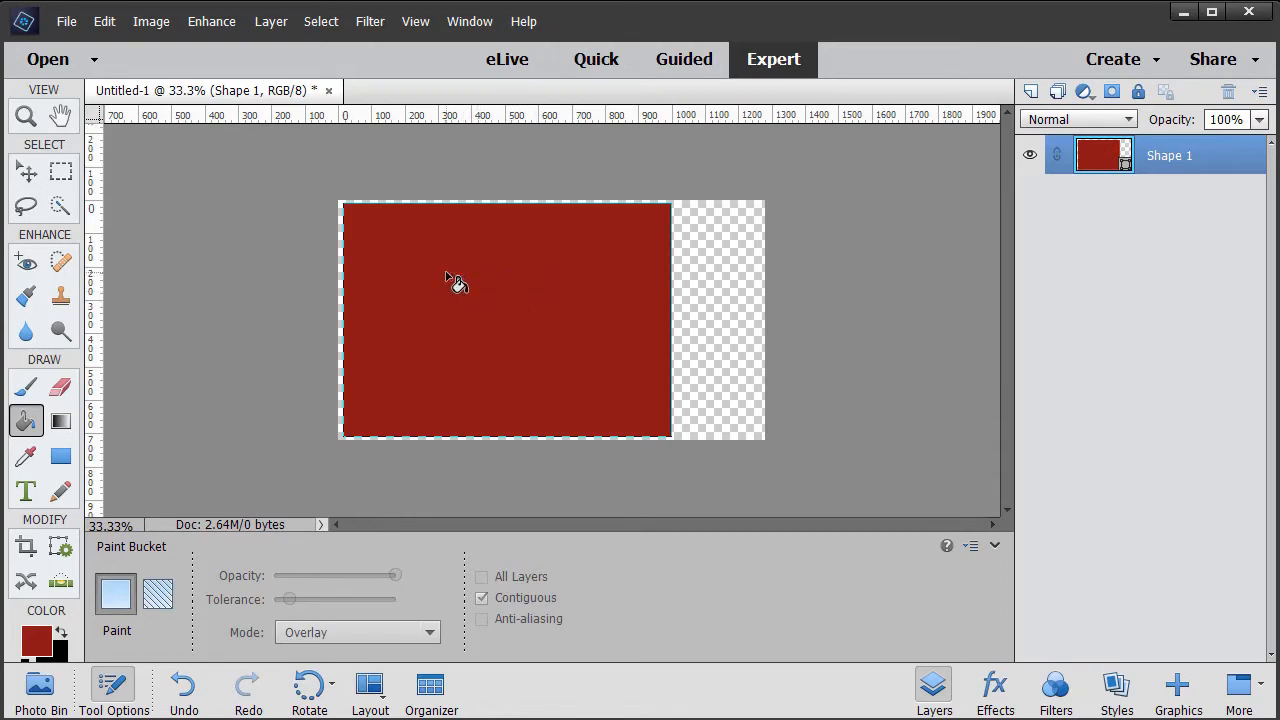
click(30, 178)
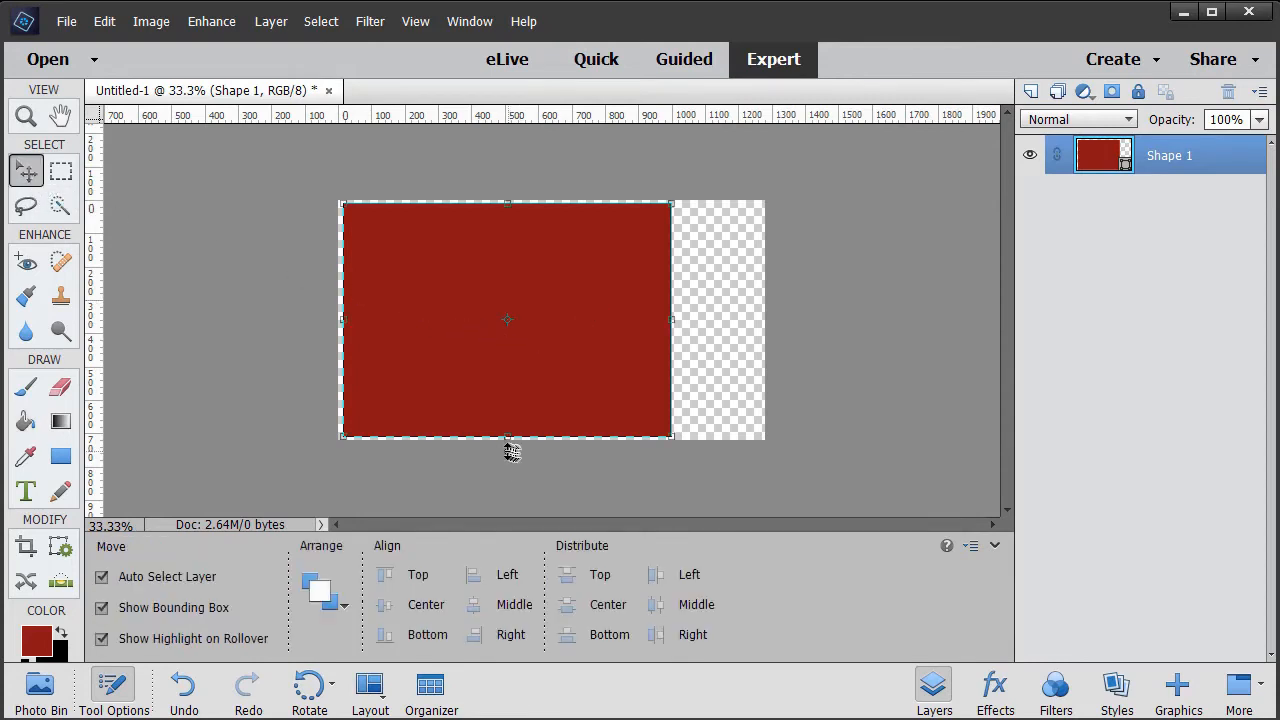
drag(510, 451, 459, 450)
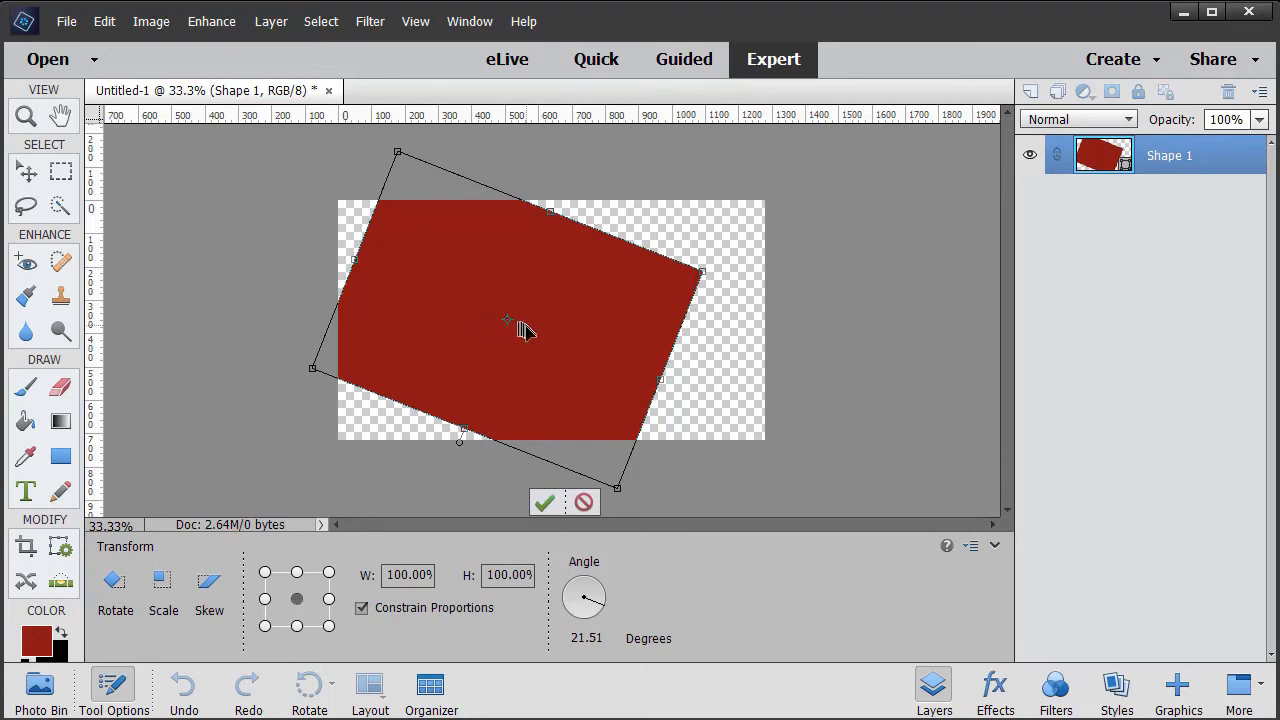
drag(524, 332, 578, 260)
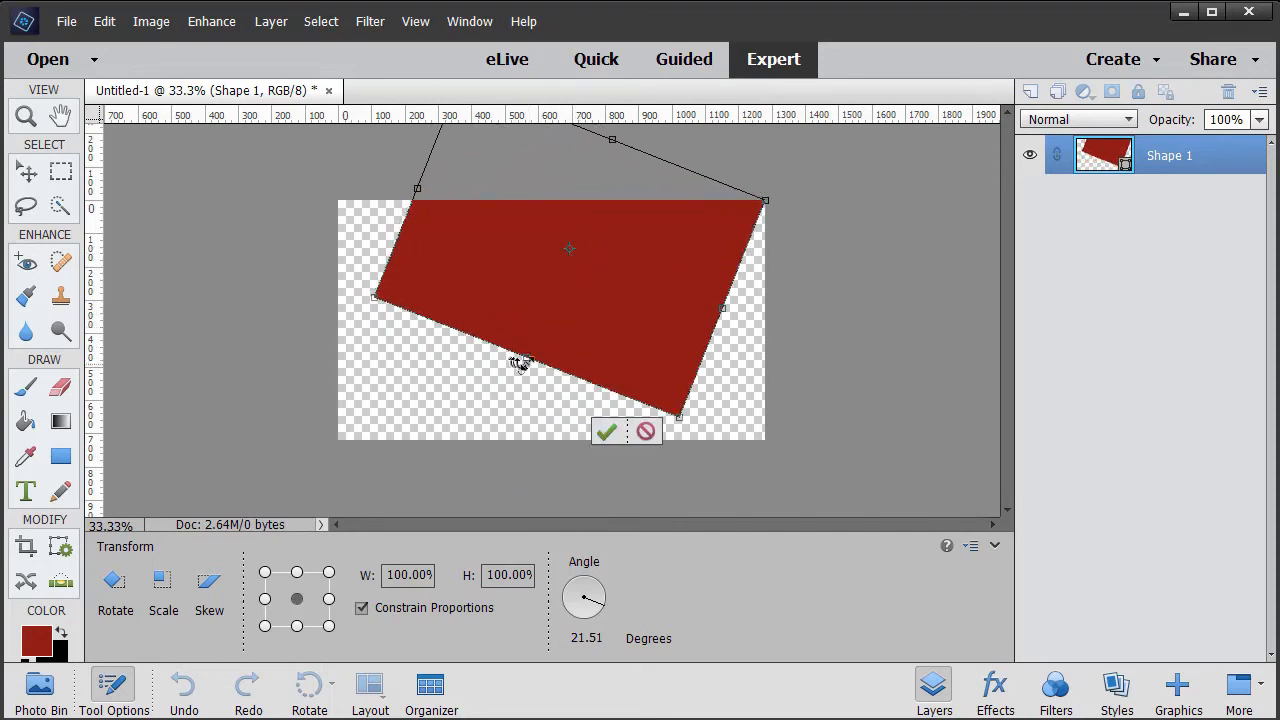
Stretch the rotated rectangle to about 131% width and 164% height, covering the canvas except for an angled wedge along its right edge.
drag(527, 357, 396, 464)
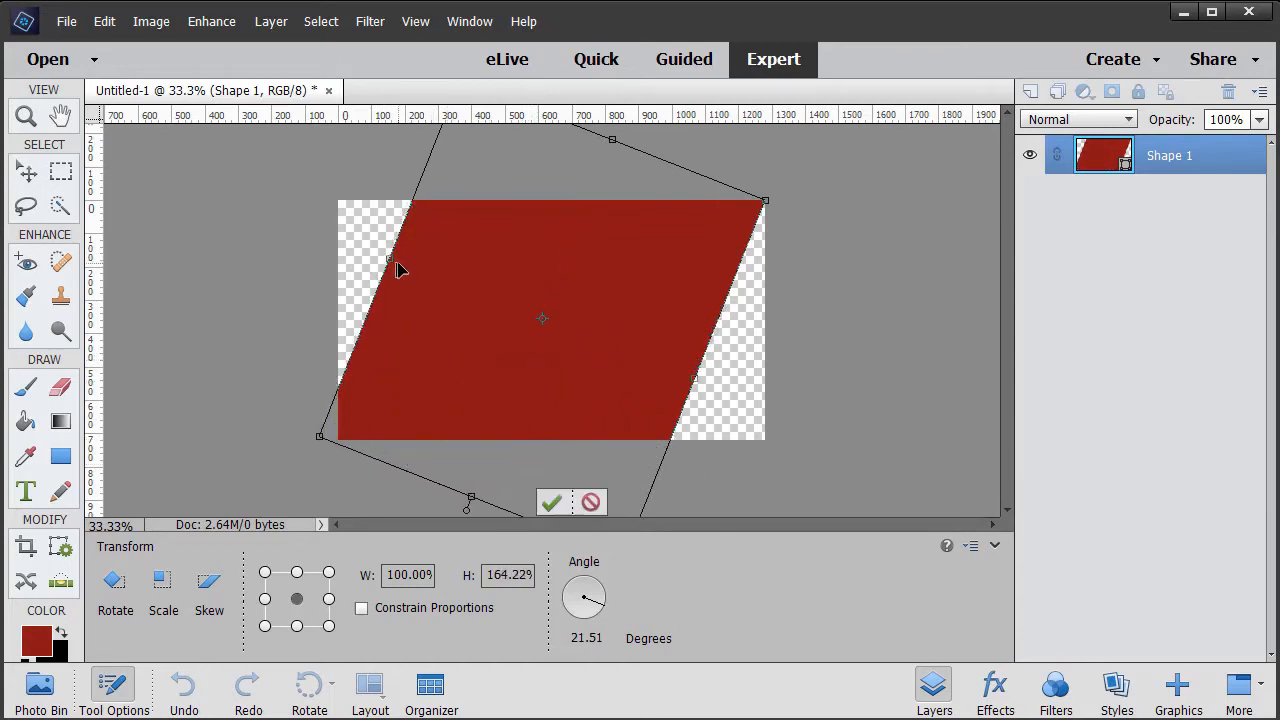
drag(390, 260, 292, 214)
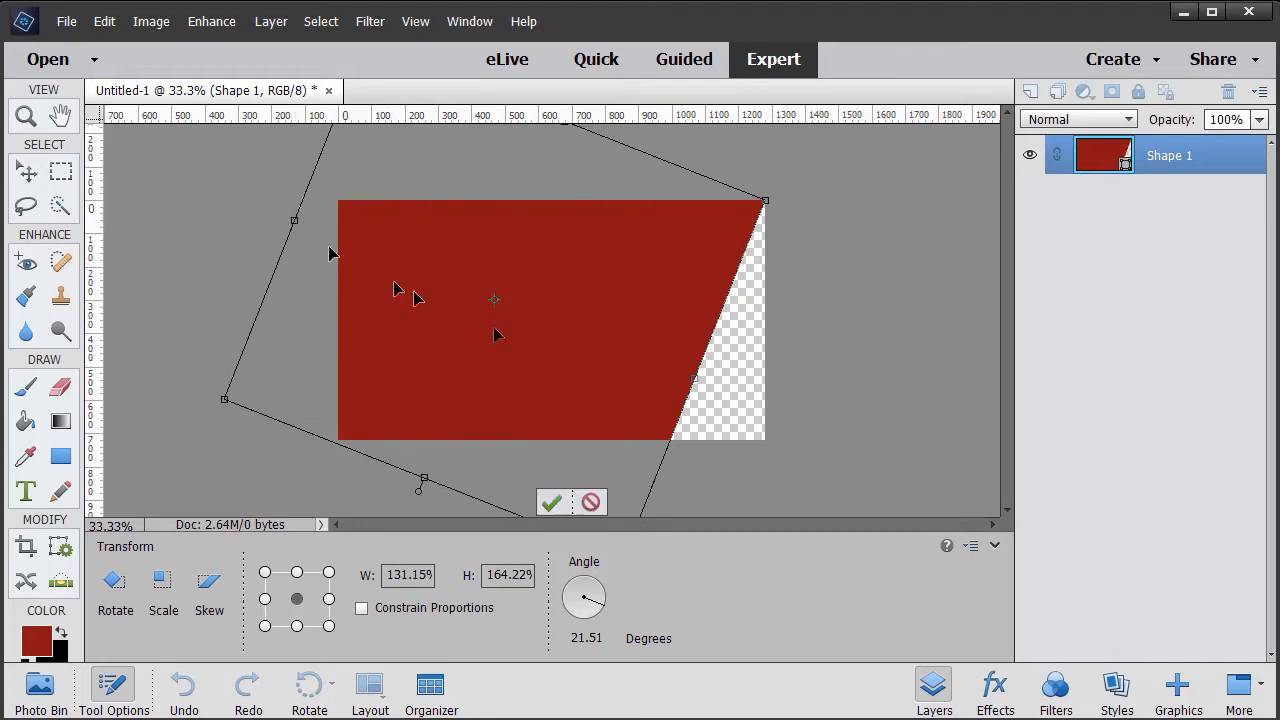
click(551, 504)
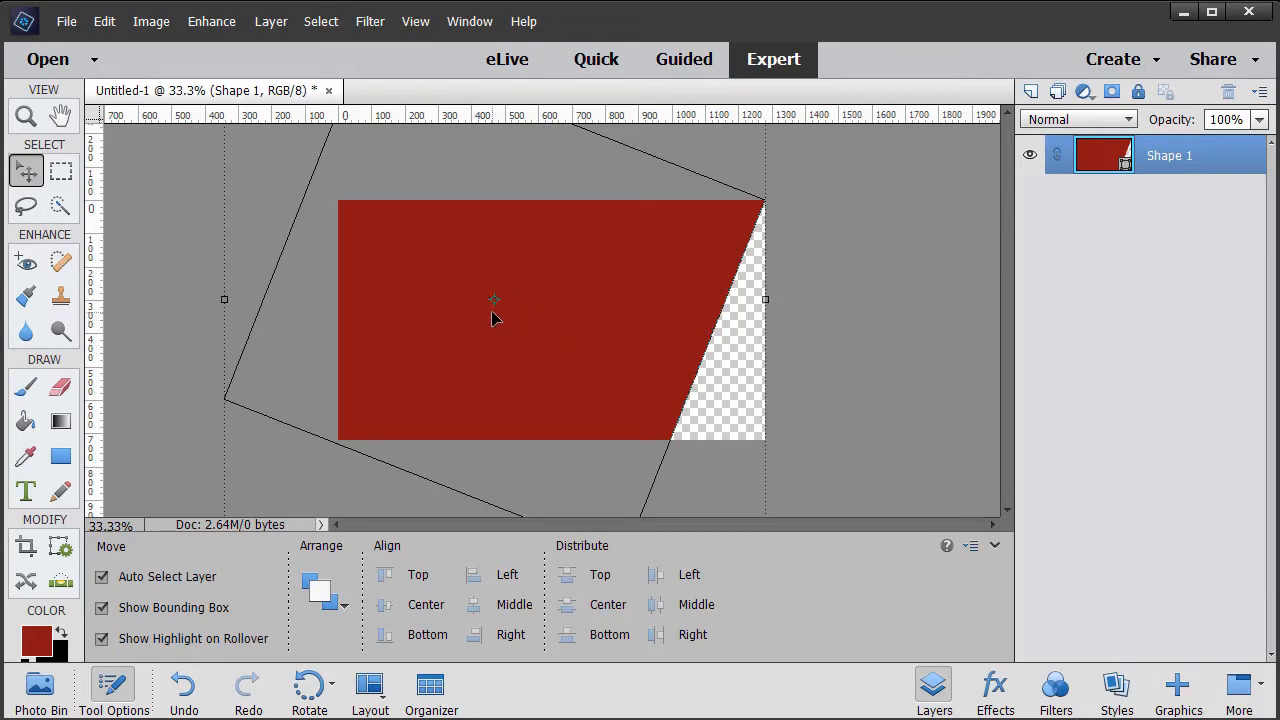
Save the document in the masks folder as a Photoshop file named "red angle mask".
click(66, 21)
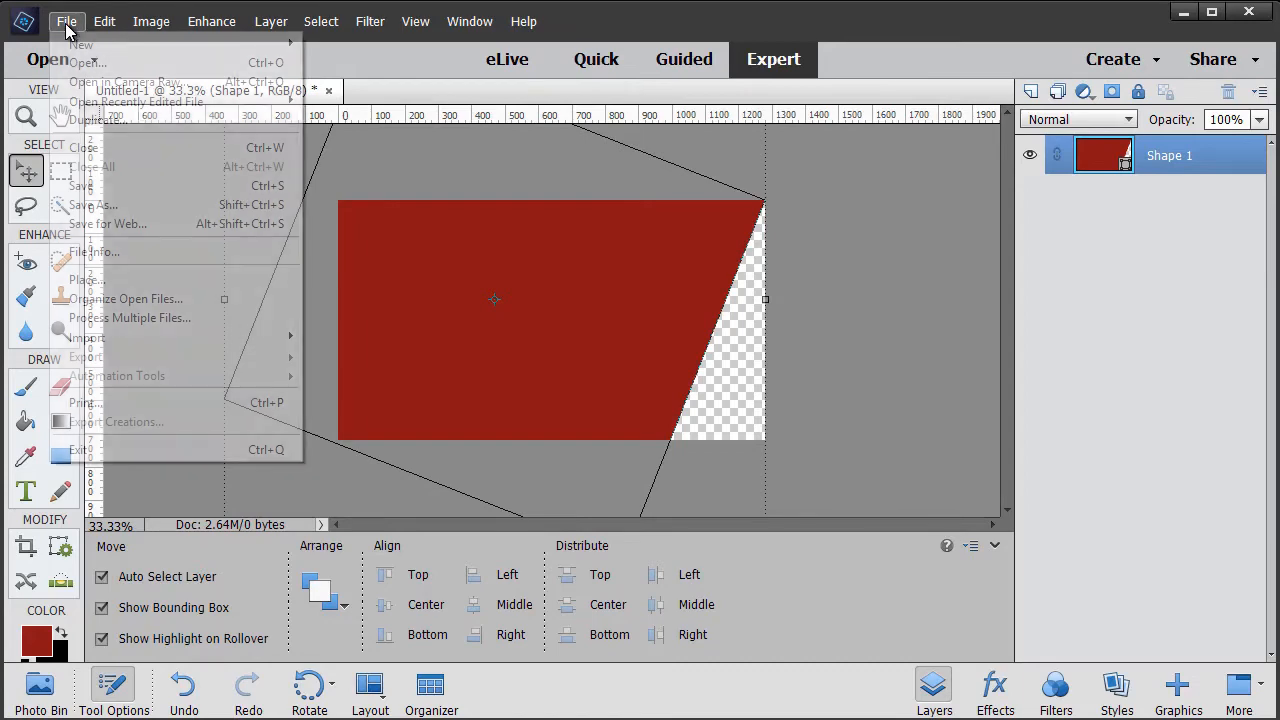
click(145, 186)
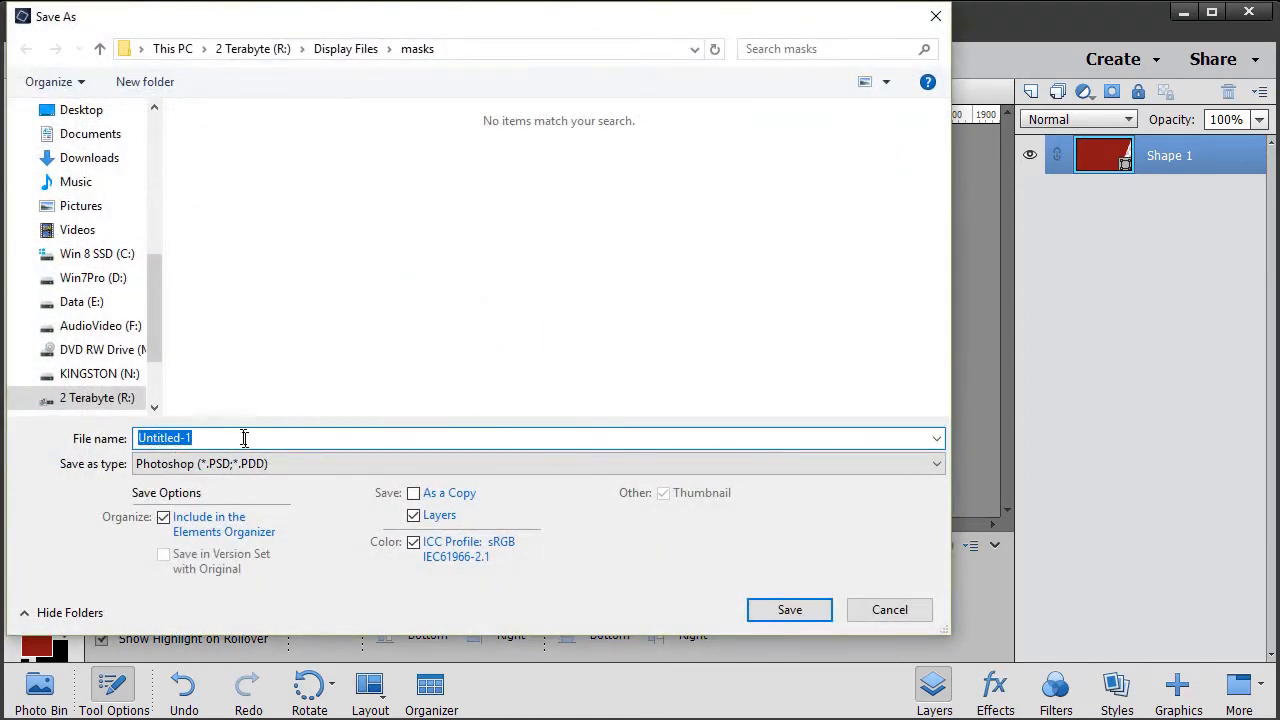
text(red angle mask)
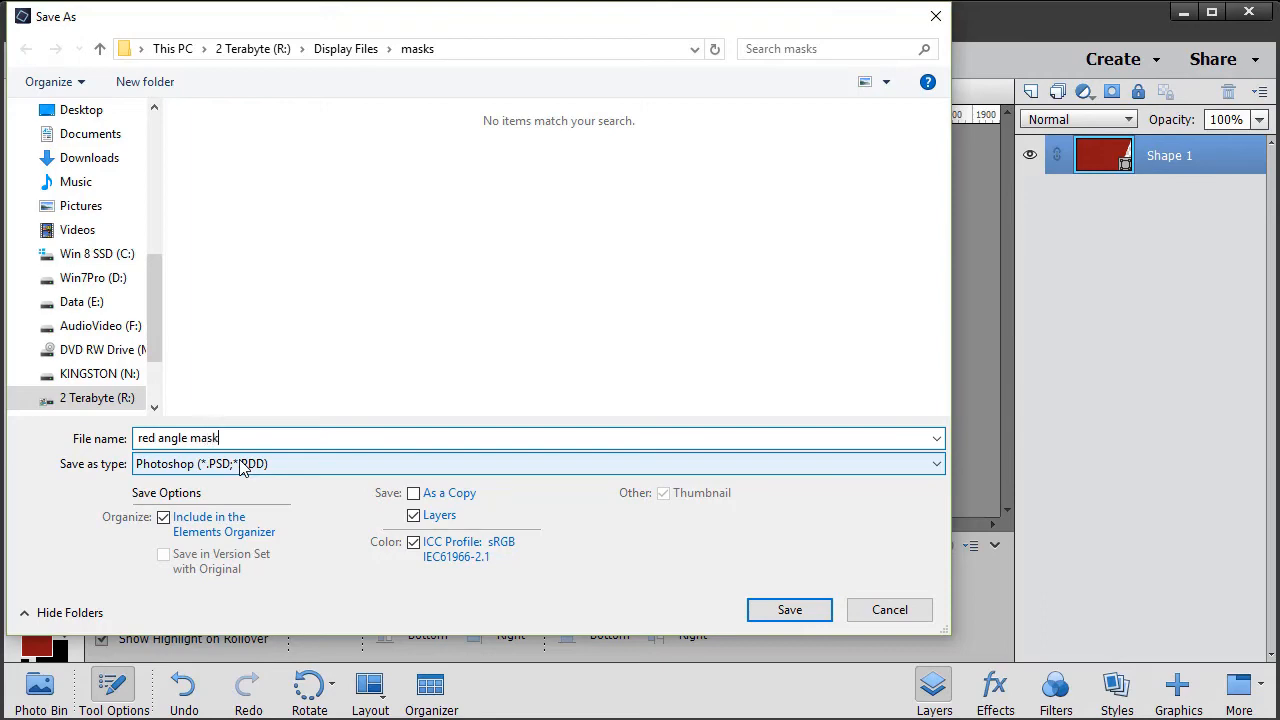
click(810, 609)
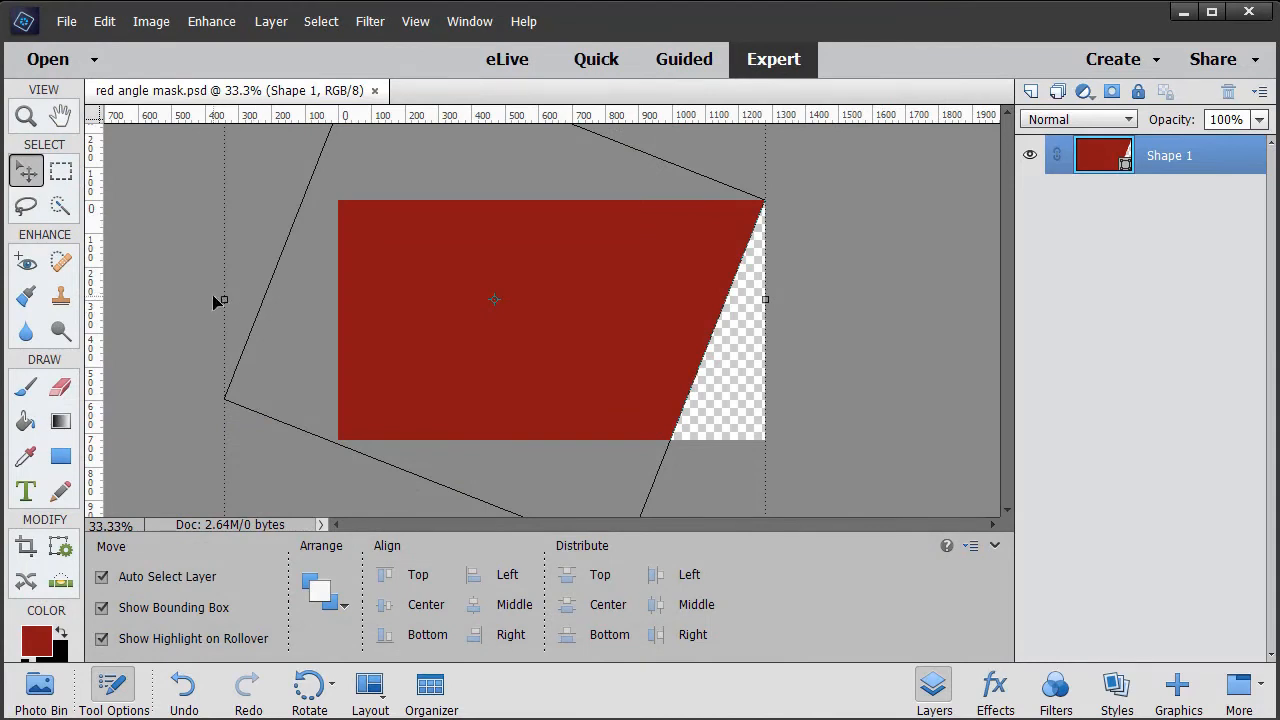
Save a PNG copy named "red angle mask" in the masks folder with Smallest / Slow compression and no interlacing.
click(66, 21)
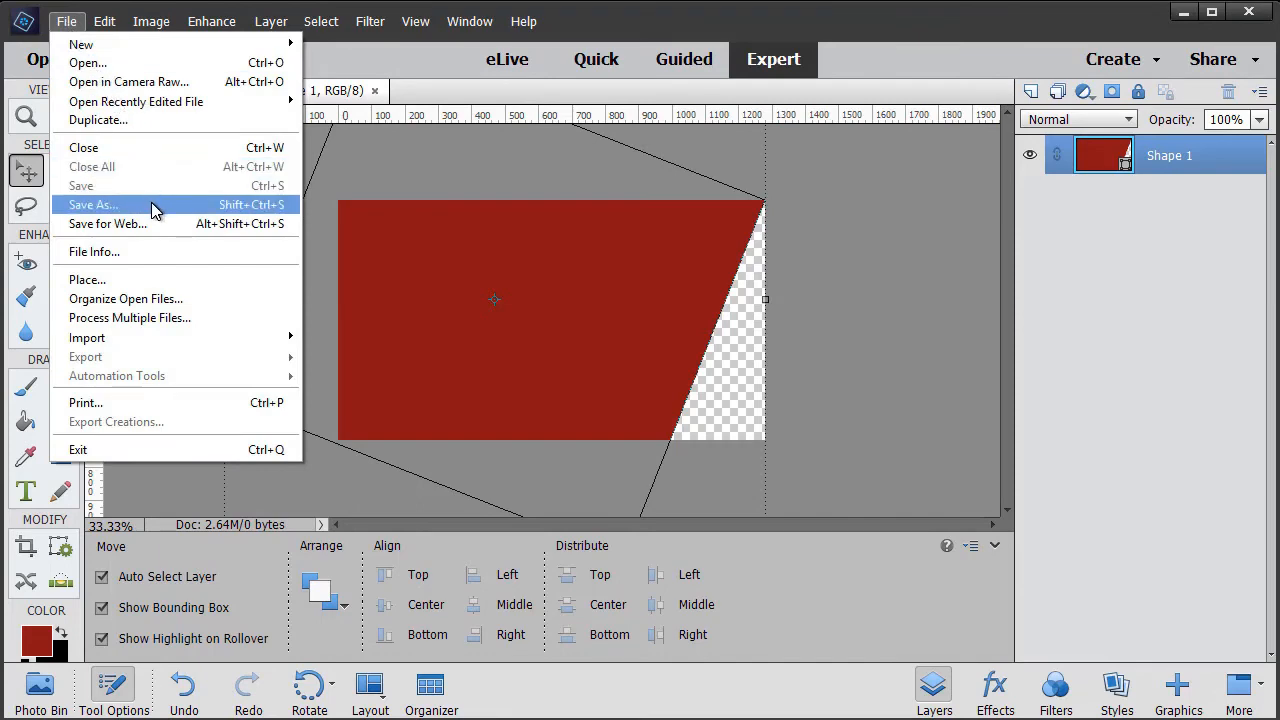
click(152, 205)
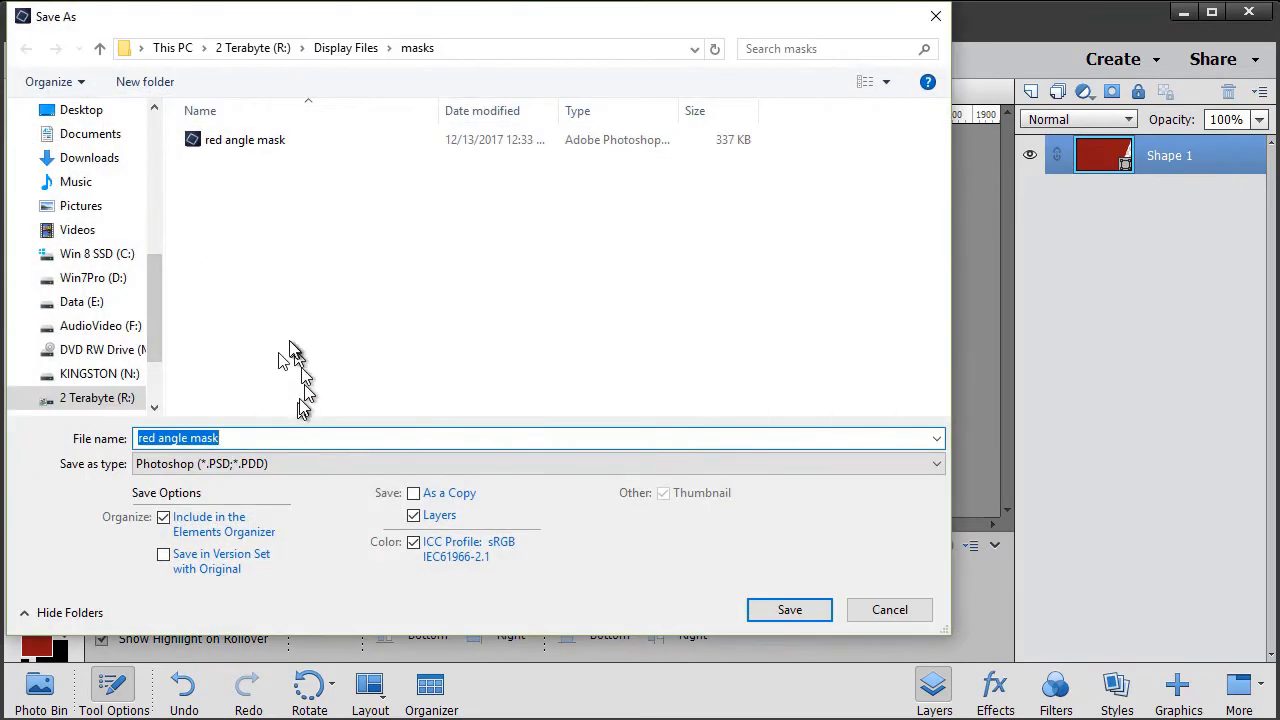
click(937, 464)
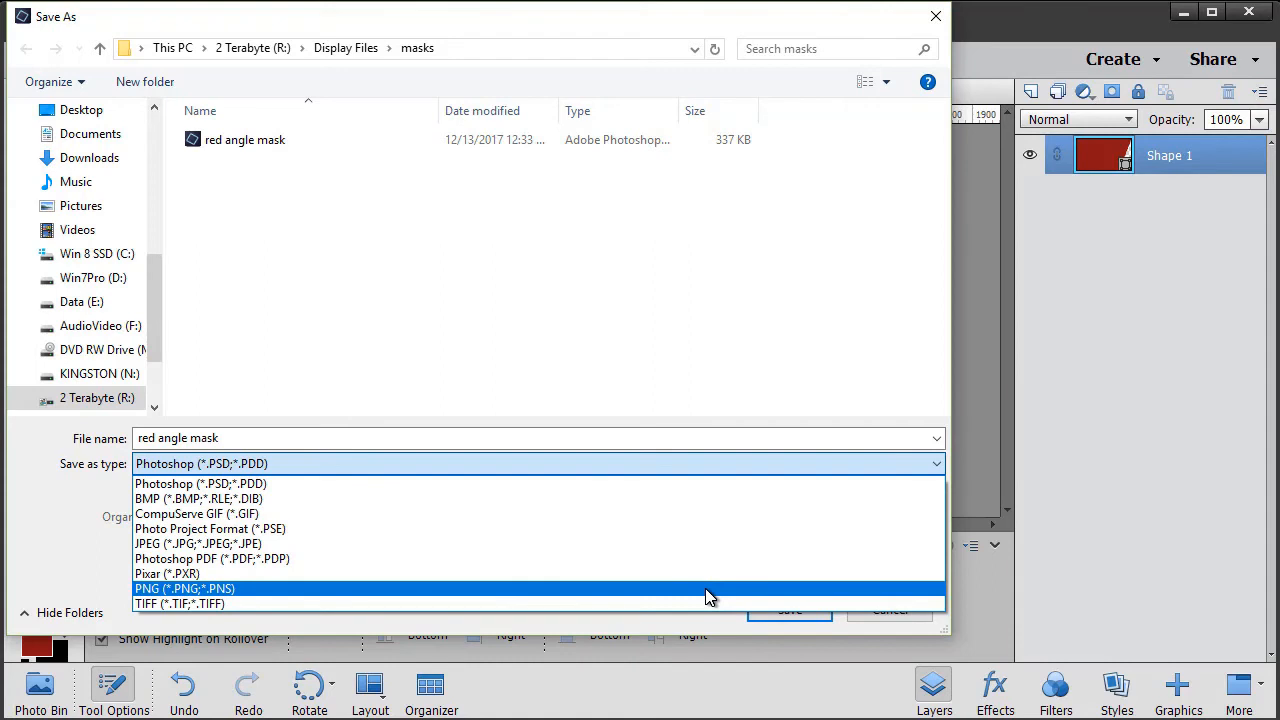
click(705, 592)
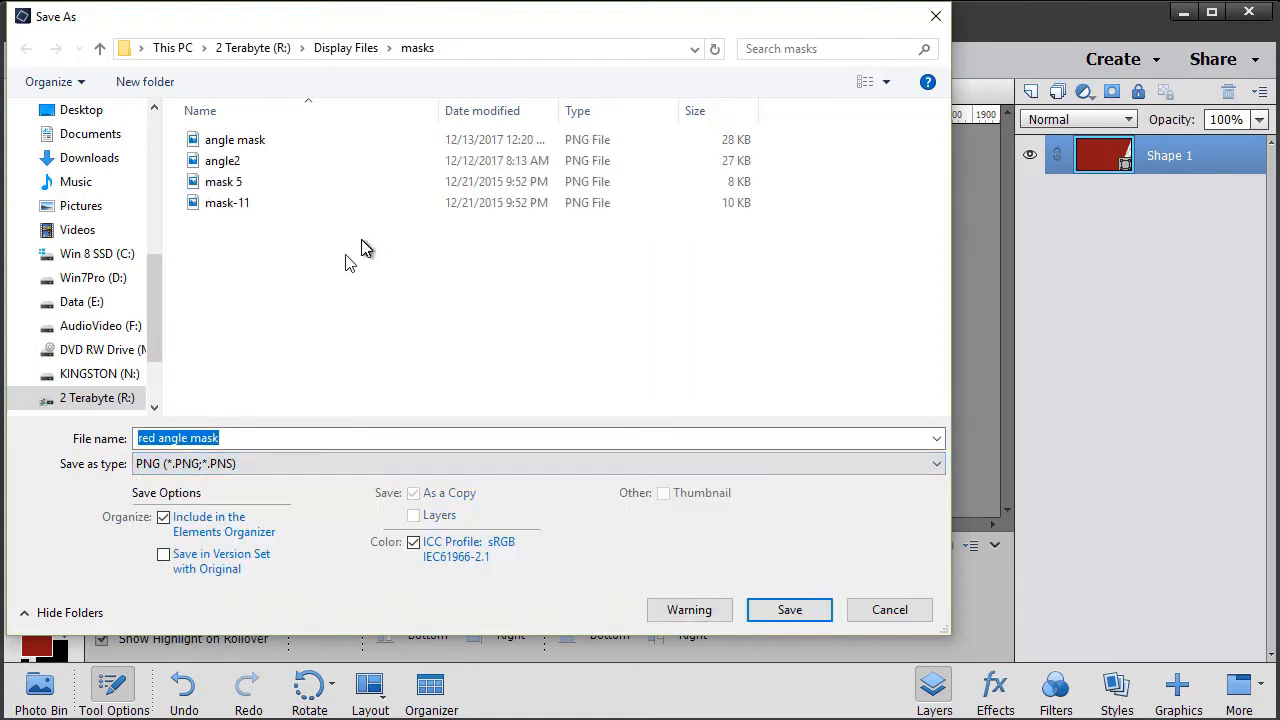
click(797, 612)
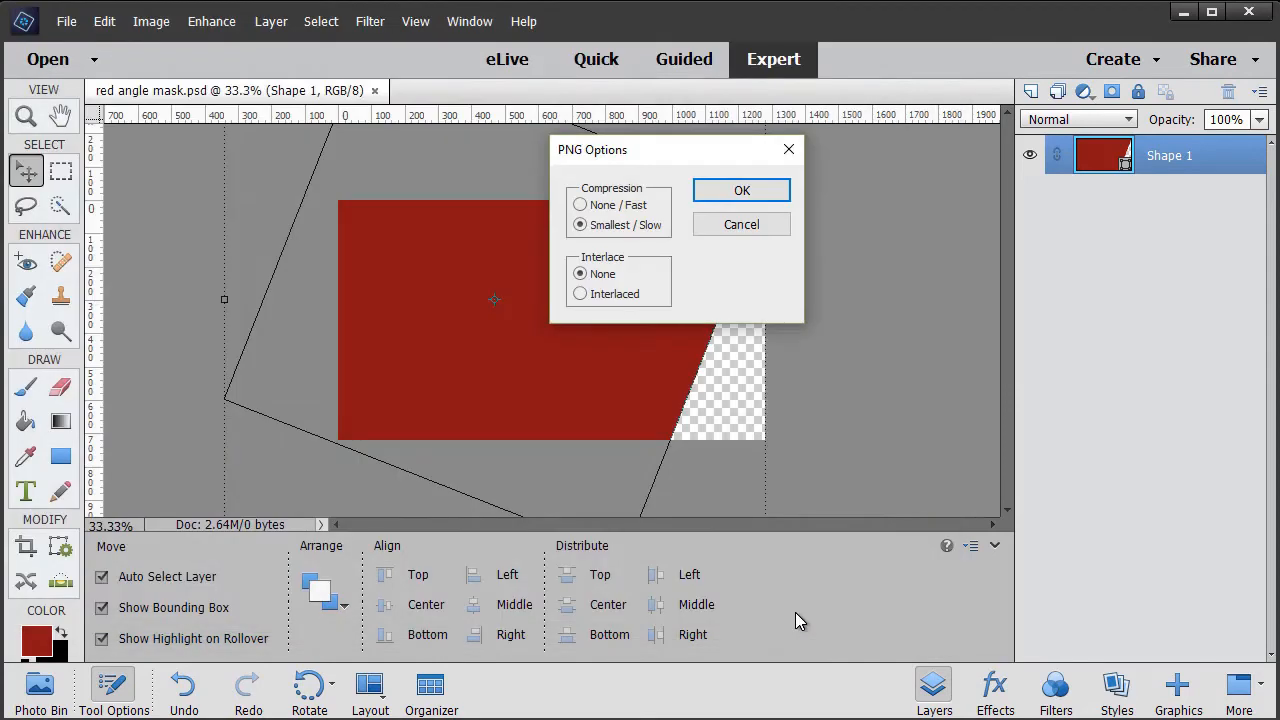
click(742, 191)
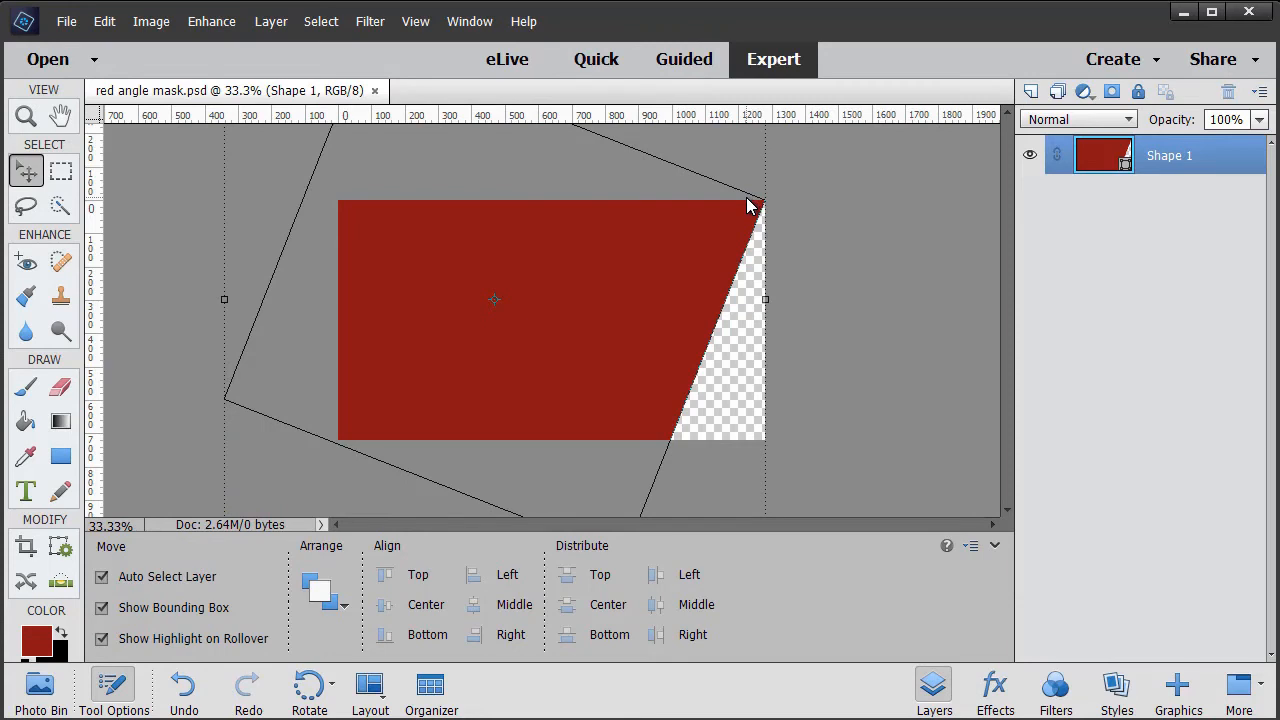
Switch to File Explorer and check the saved PNG and Photoshop files in the masks folder.
key(alt+Tab)
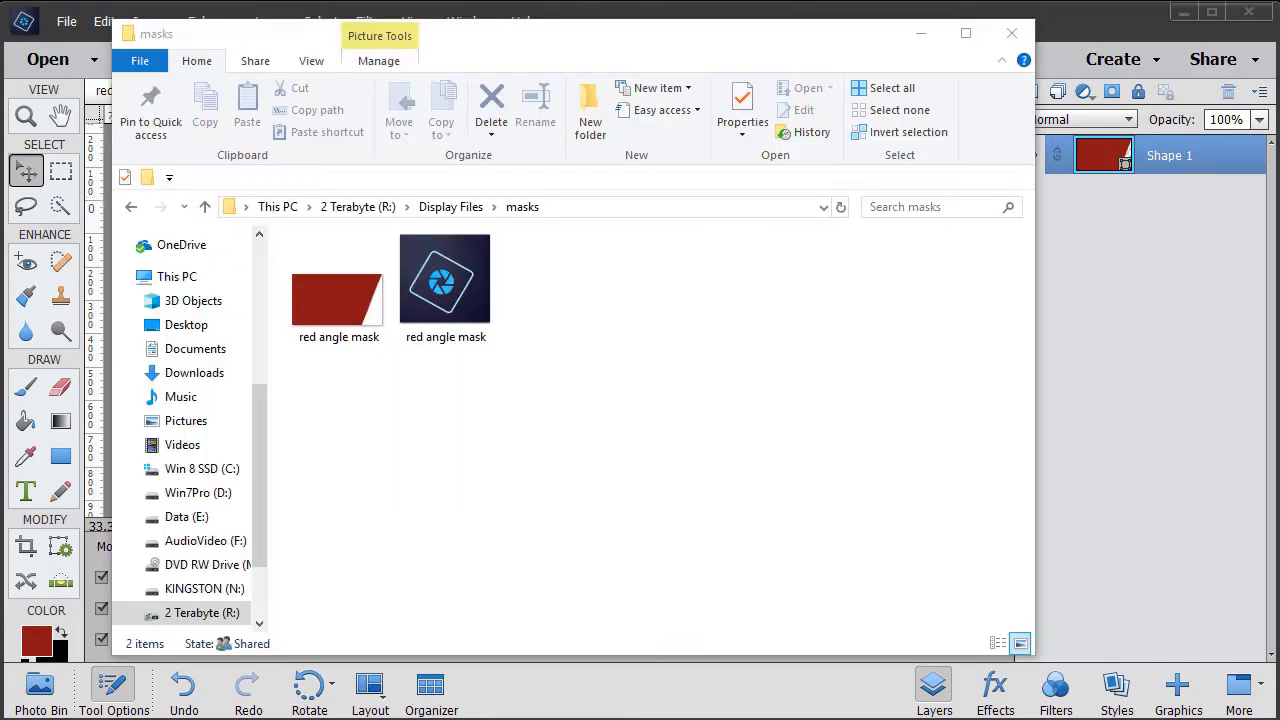
click(486, 314)
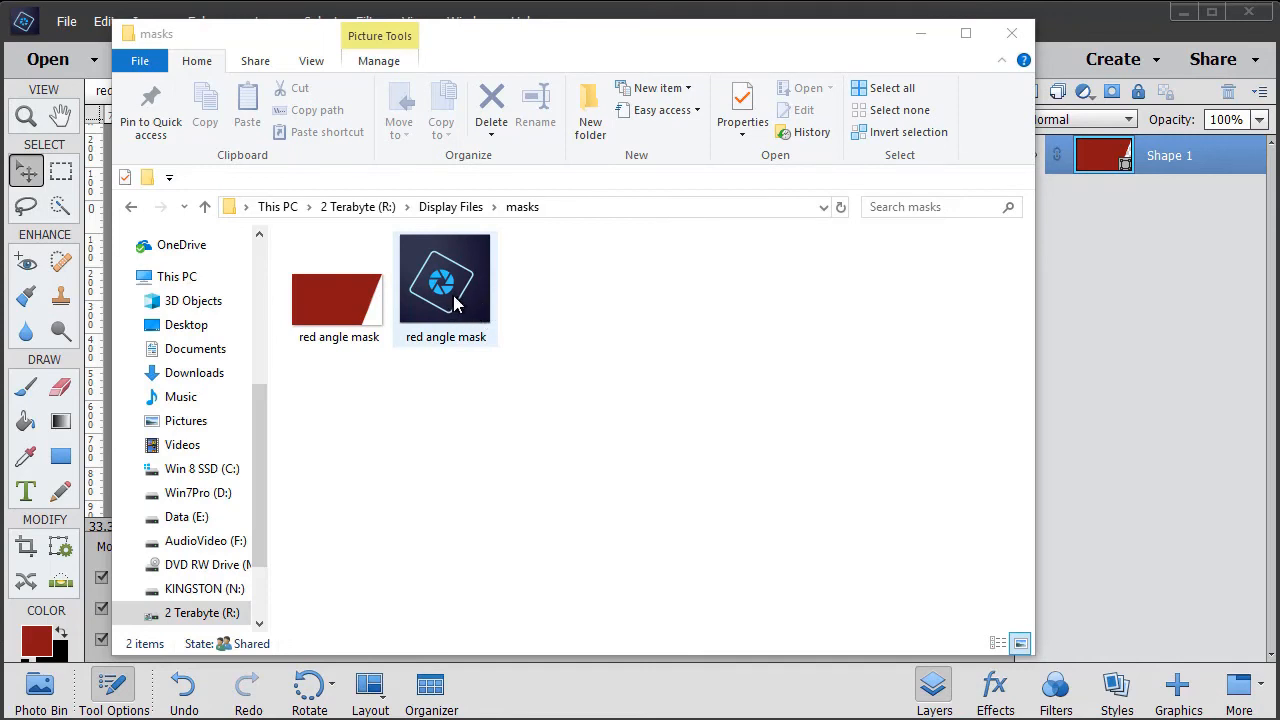